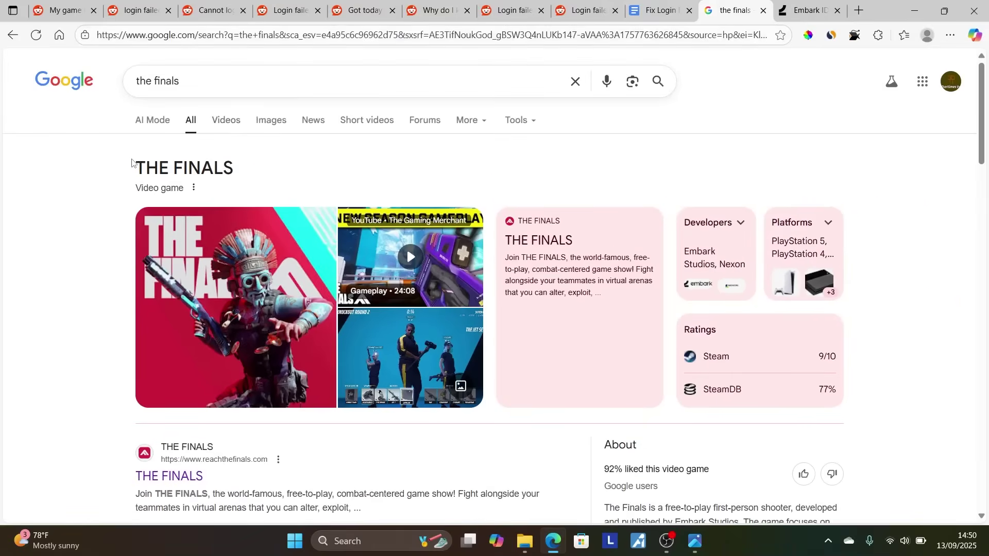
Step: Switch to the 'Fix Login' guide document in Google Docs
left_click(653, 7)
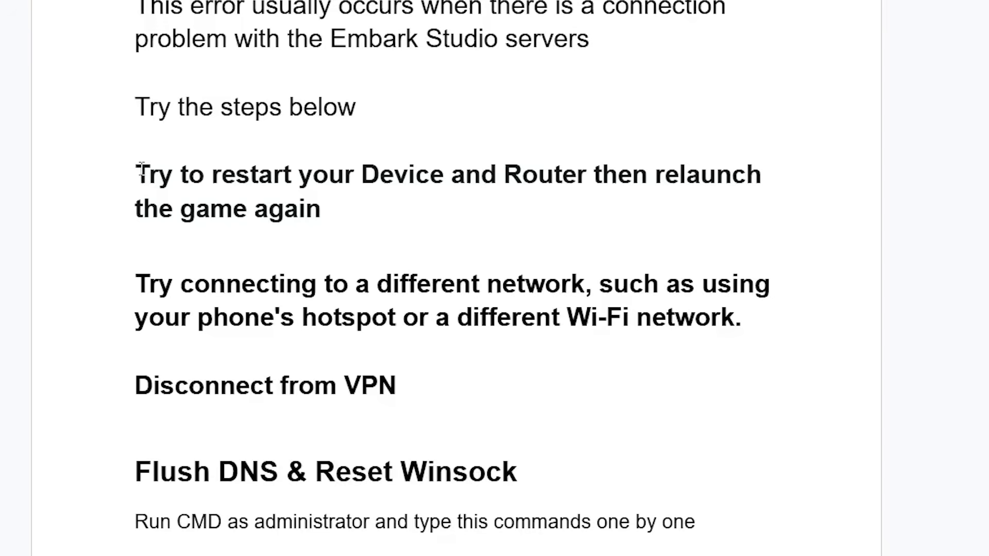
left_click_drag(137, 170, 274, 184)
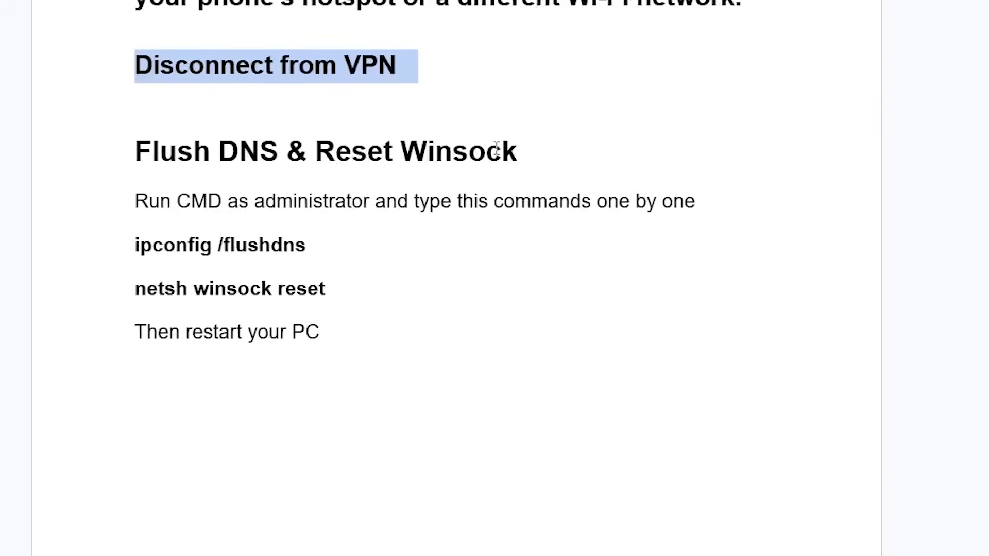
left_click(371, 541)
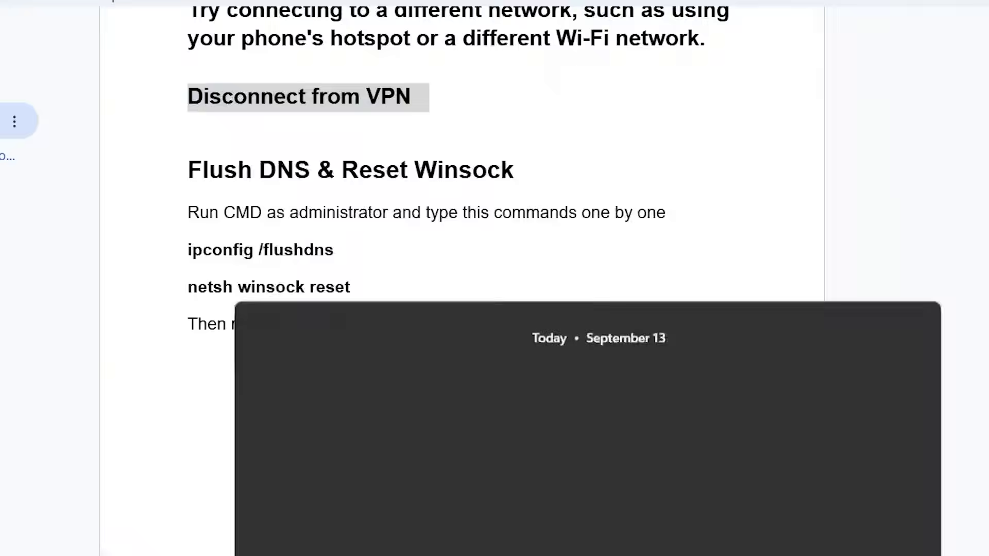
type("cm")
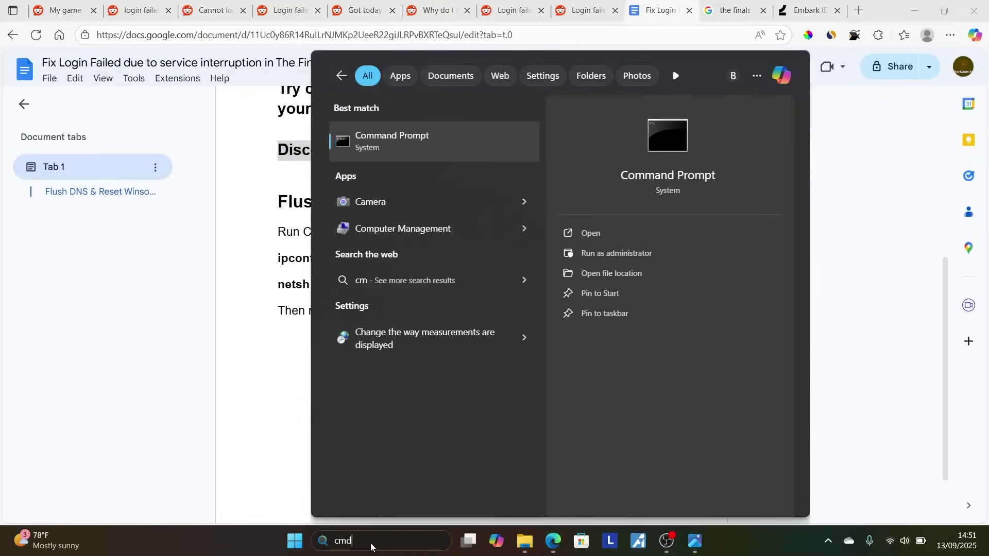
type("d")
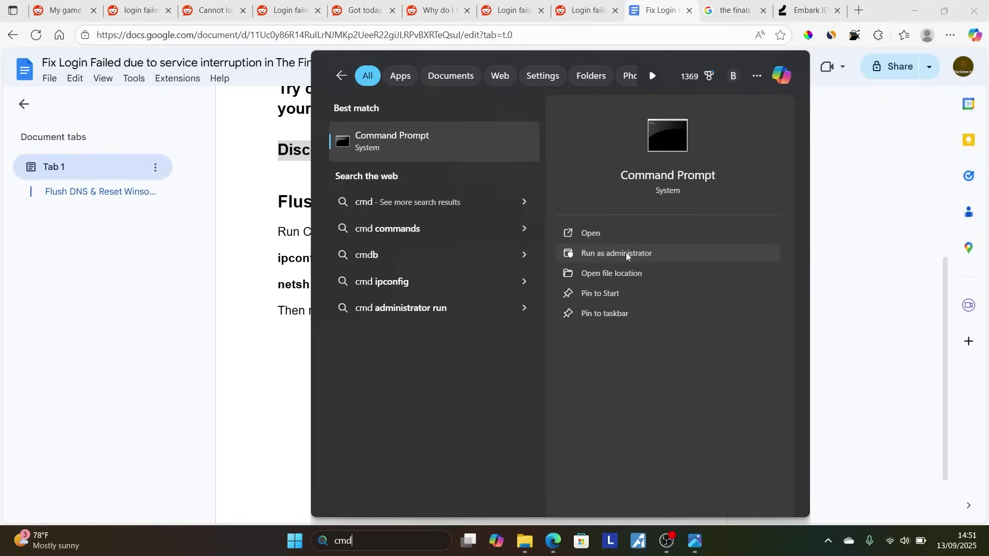
left_click(626, 253)
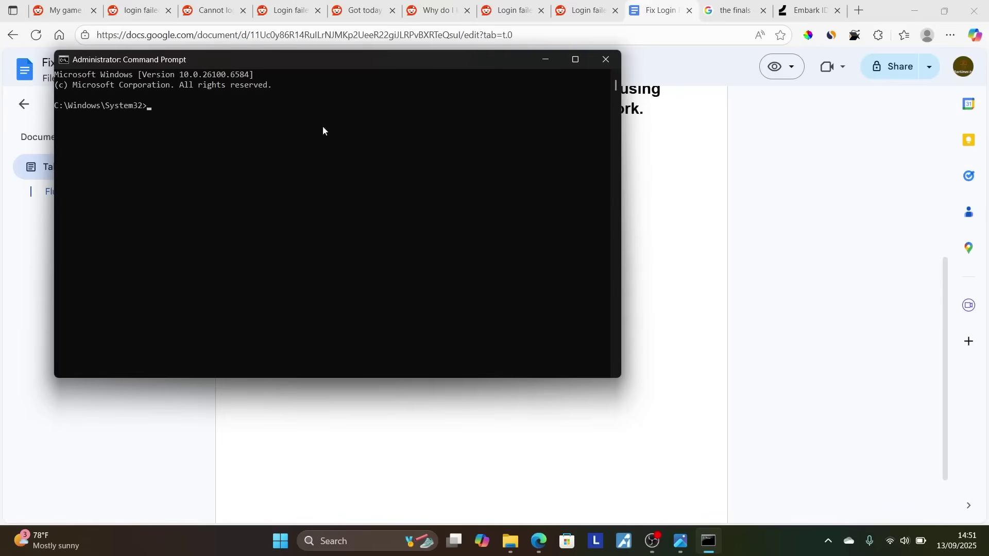
left_click(603, 60)
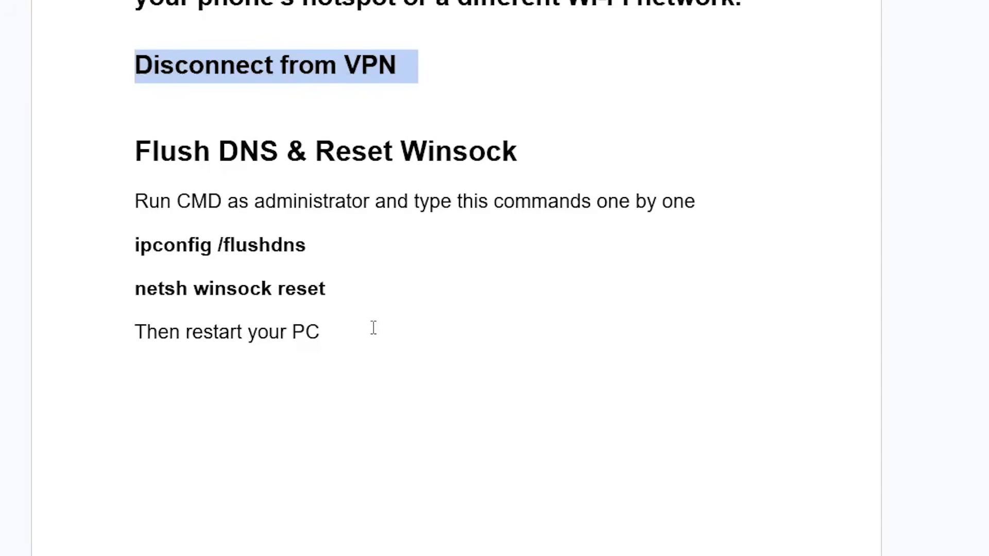
scroll(374, 328, "up", 5)
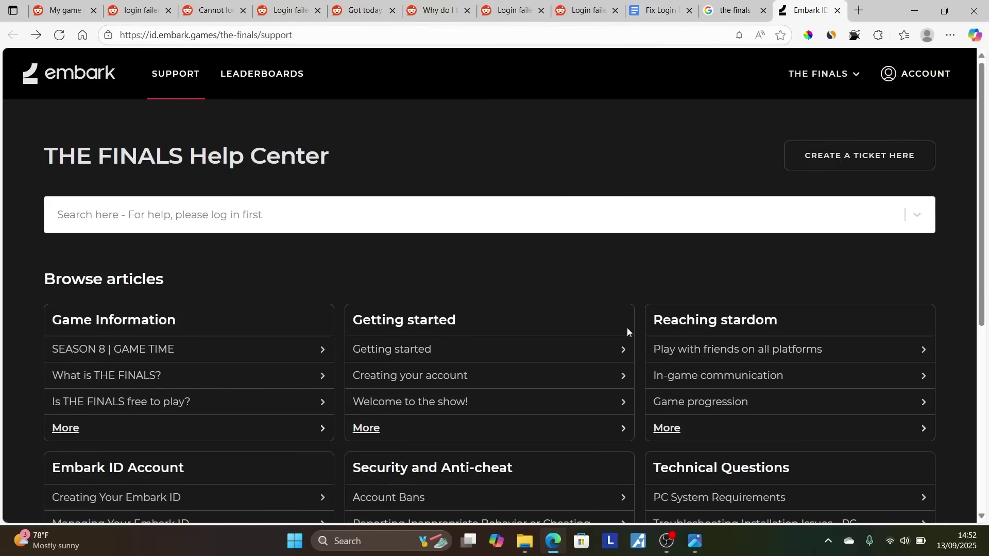
left_click(663, 11)
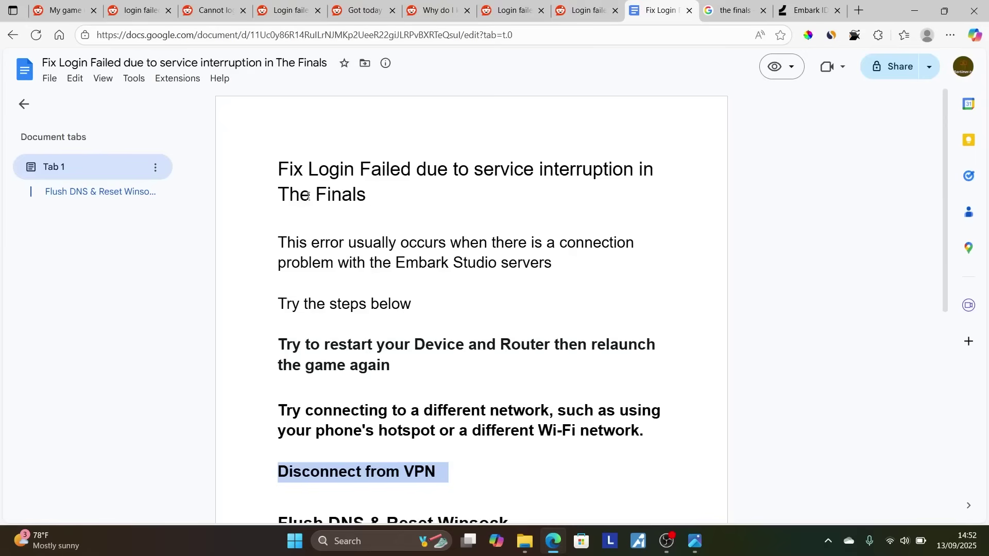
scroll(424, 354, "down", 1)
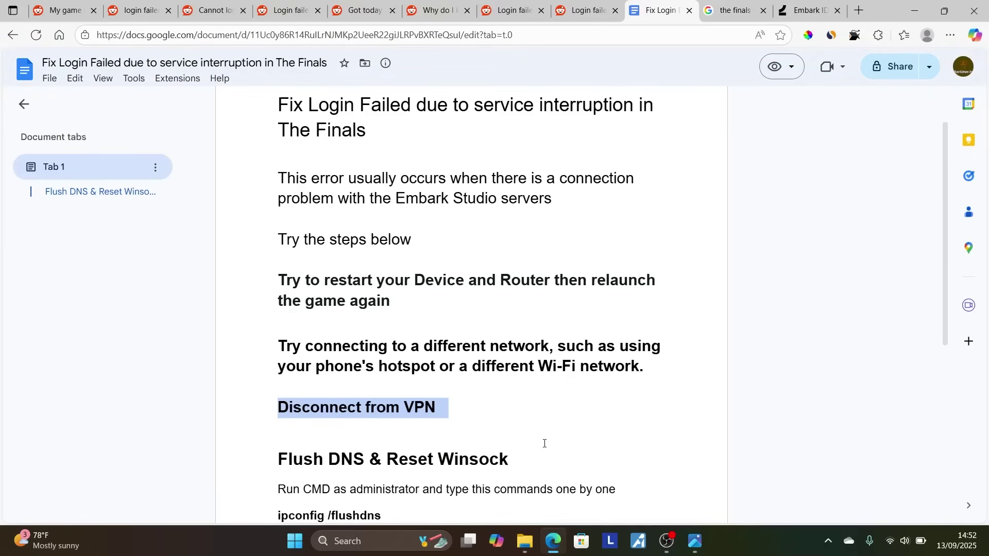
left_click_drag(545, 447, 391, 349)
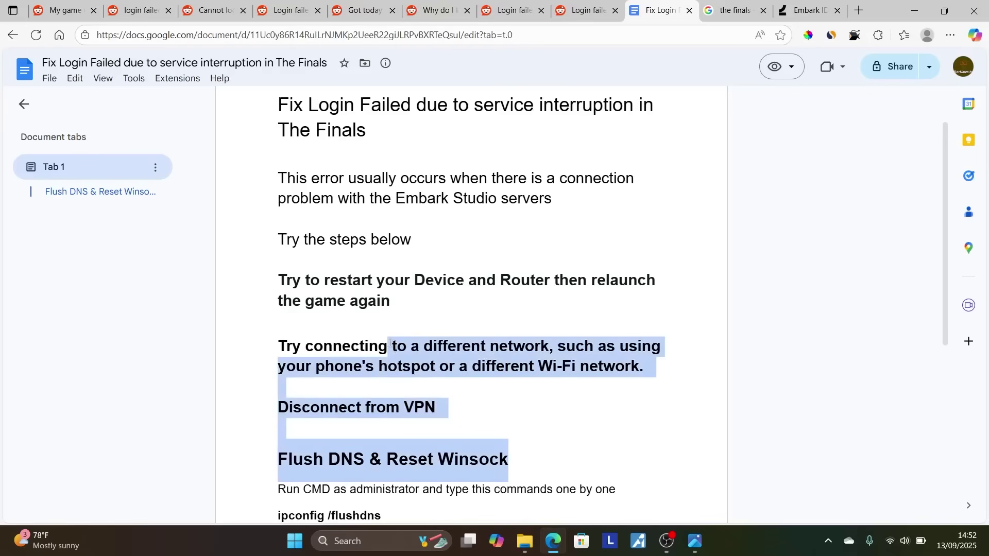
scroll(368, 306, "up", 1)
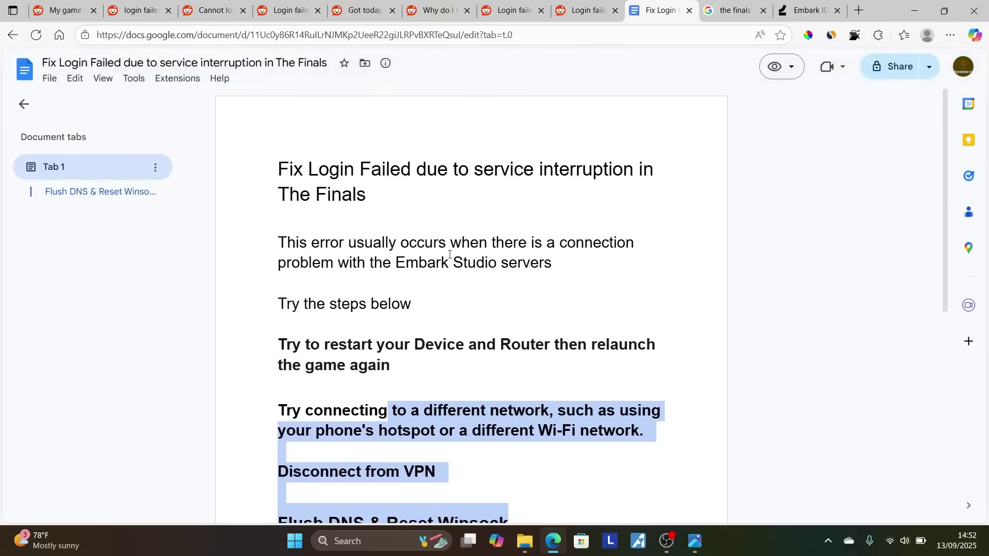